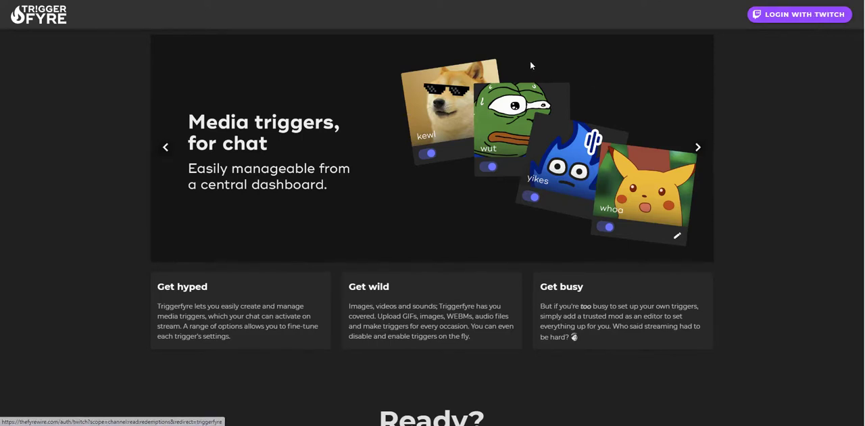
Step: Log in with the Twitch account and open the list of image triggers
scroll(574, 101, down, 2)
scroll(598, 129, up, 1)
scroll(598, 125, up, 2)
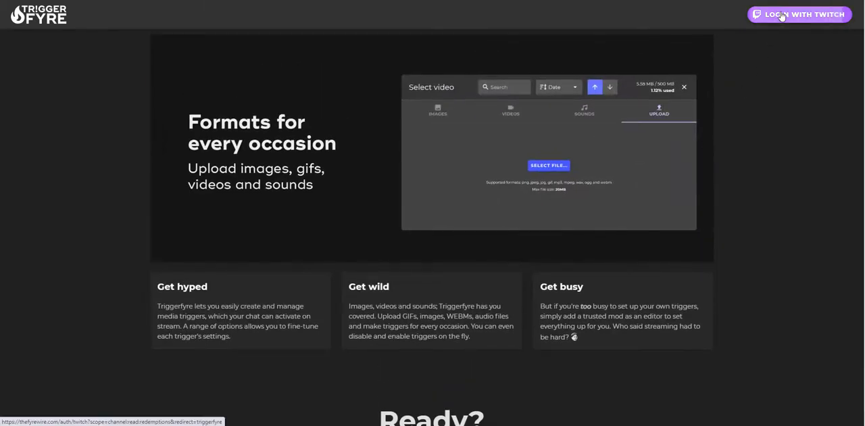
click(781, 17)
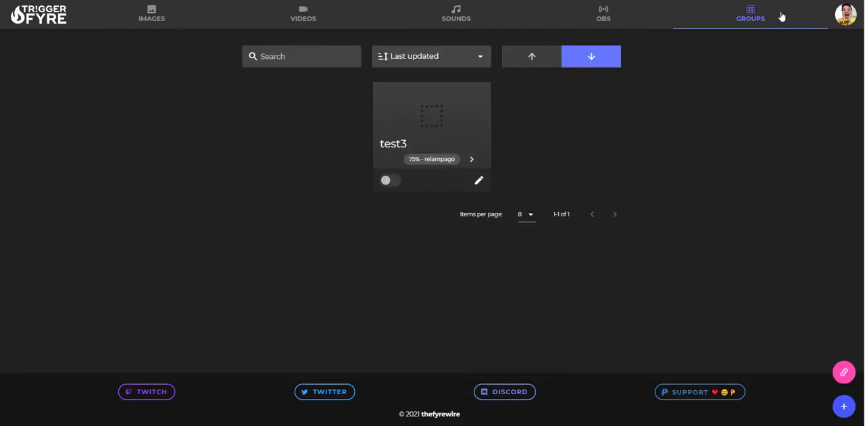
click(151, 16)
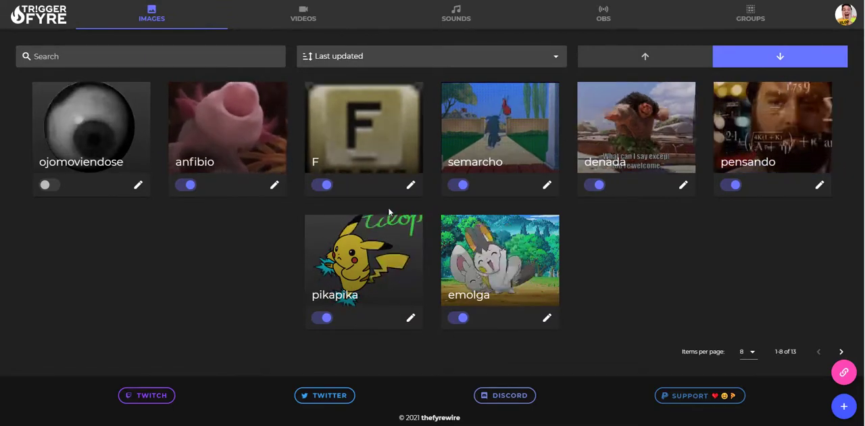
Step: Open the semarcho image trigger for editing and view its available user levels
click(546, 185)
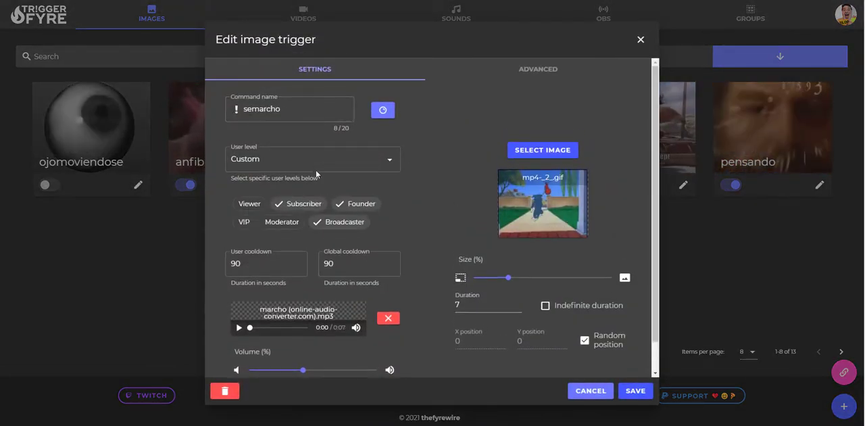
click(281, 165)
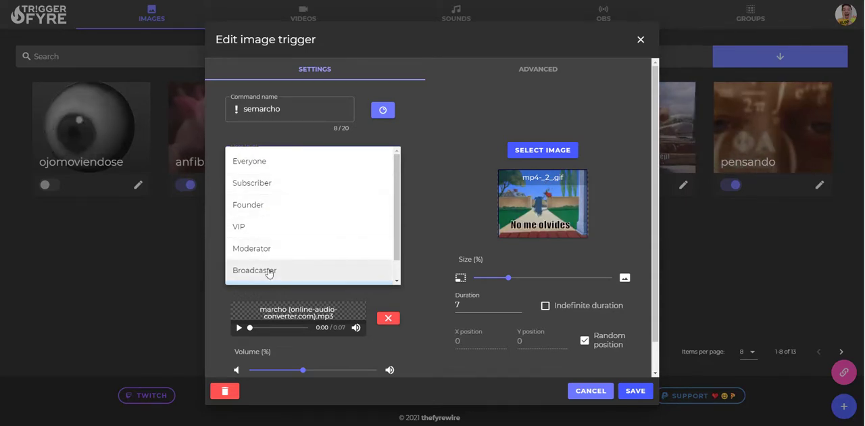
scroll(275, 248, down, 1)
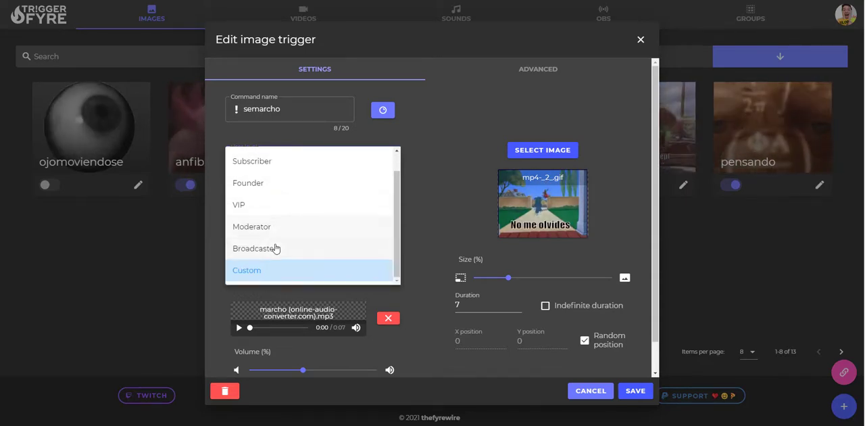
click(431, 161)
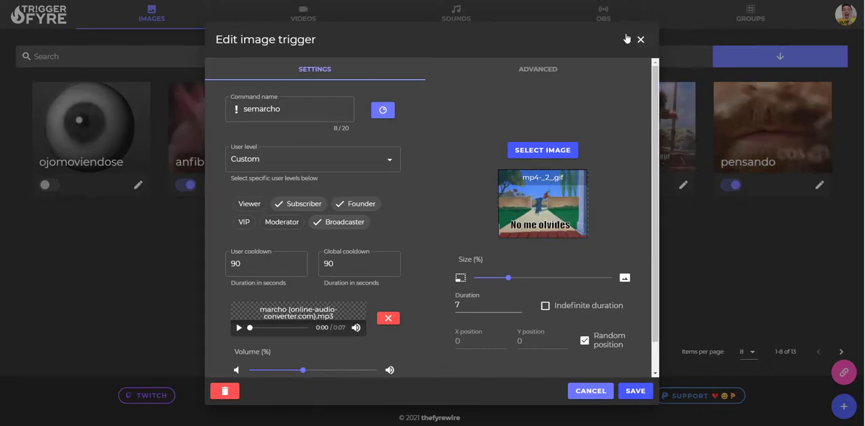
Step: Examine the advanced options of the semarcho trigger alongside its main settings
click(553, 73)
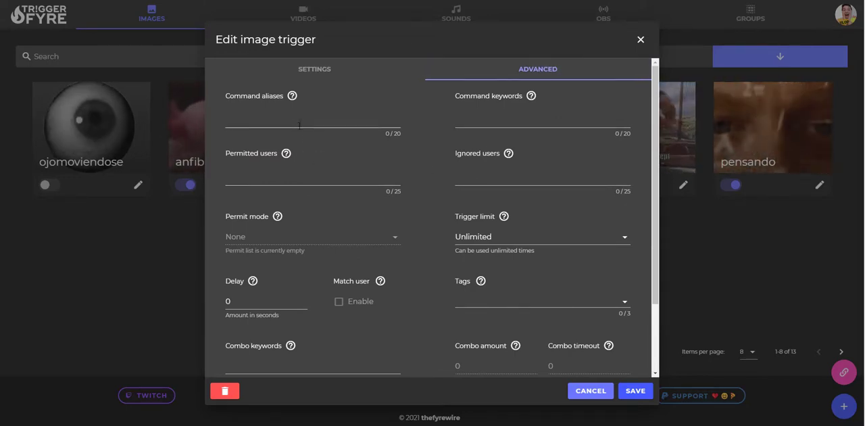
click(315, 69)
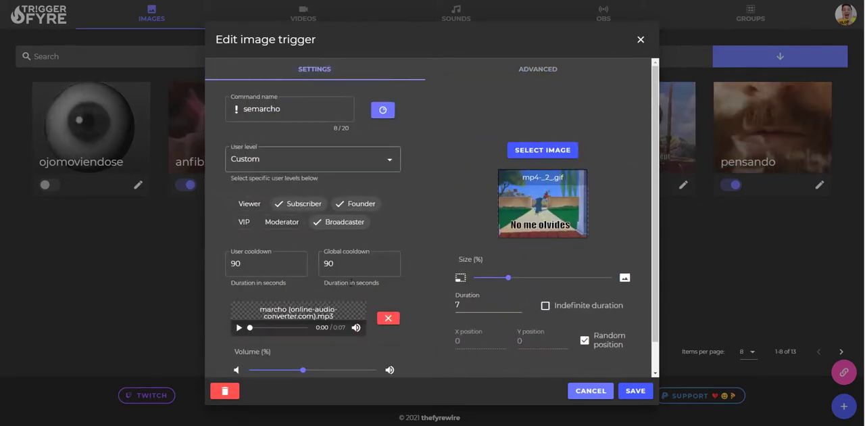
click(556, 76)
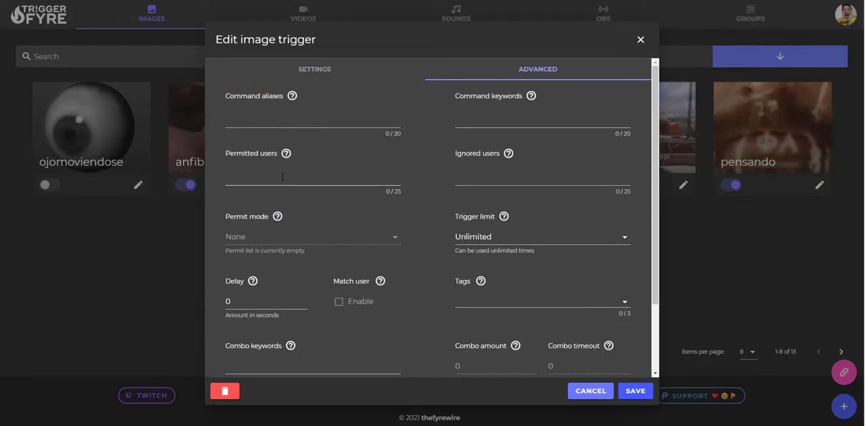
click(320, 72)
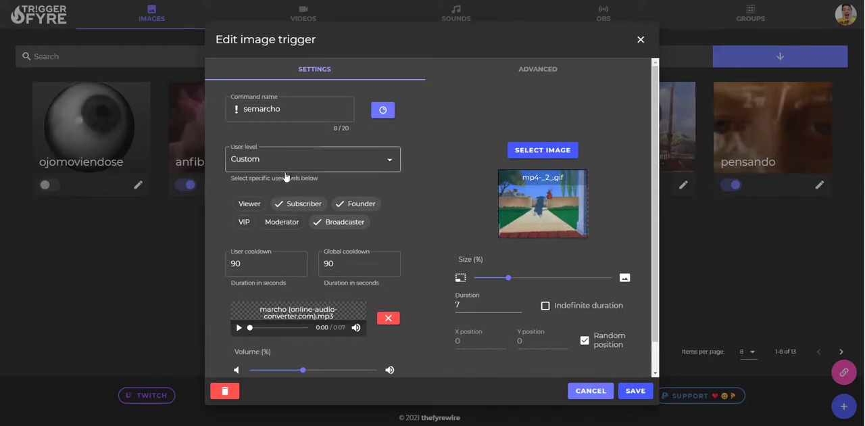
click(568, 67)
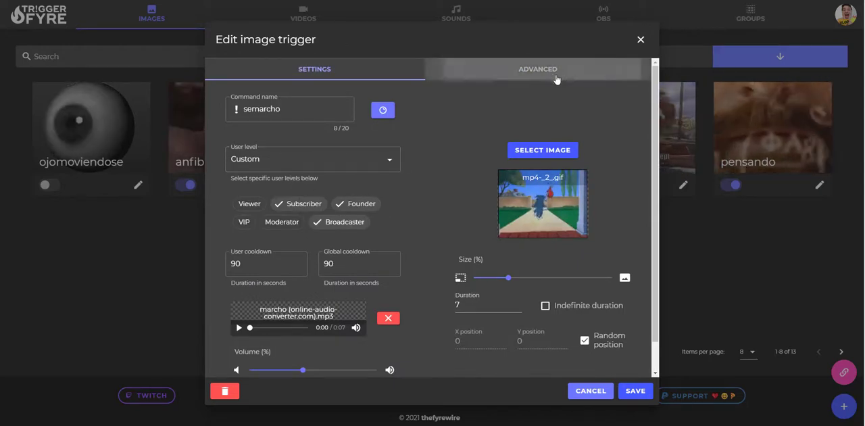
scroll(509, 163, down, 2)
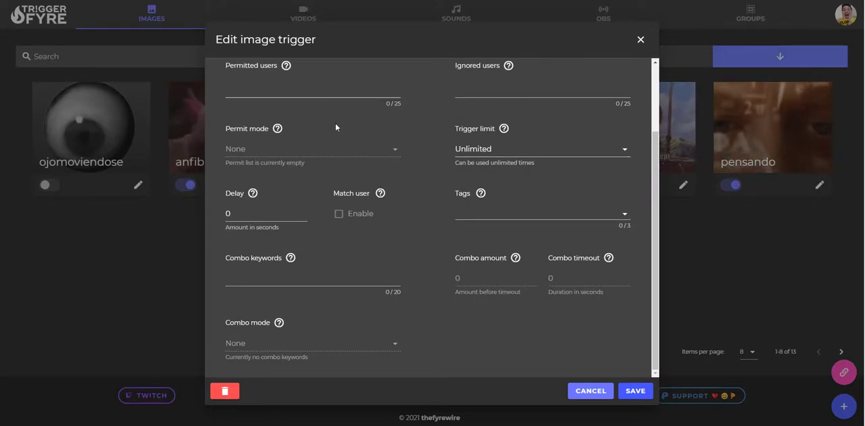
scroll(336, 108, up, 2)
click(311, 70)
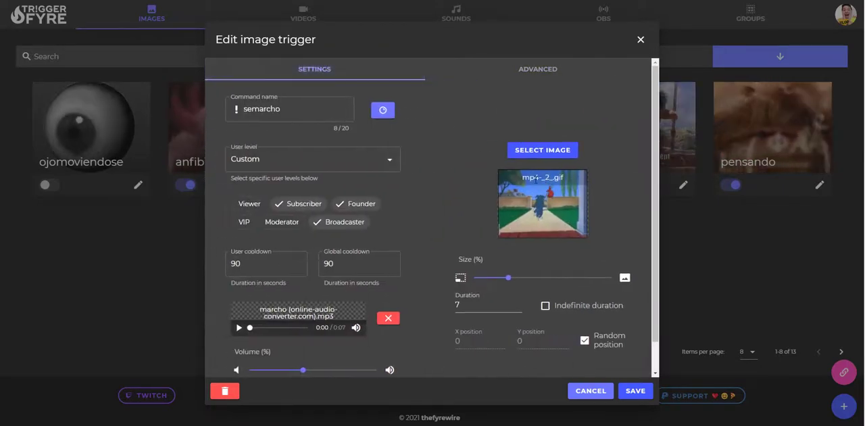
Step: Look through the upload and sound sections of the semarcho trigger's media library, and leave the trigger without saving
click(543, 150)
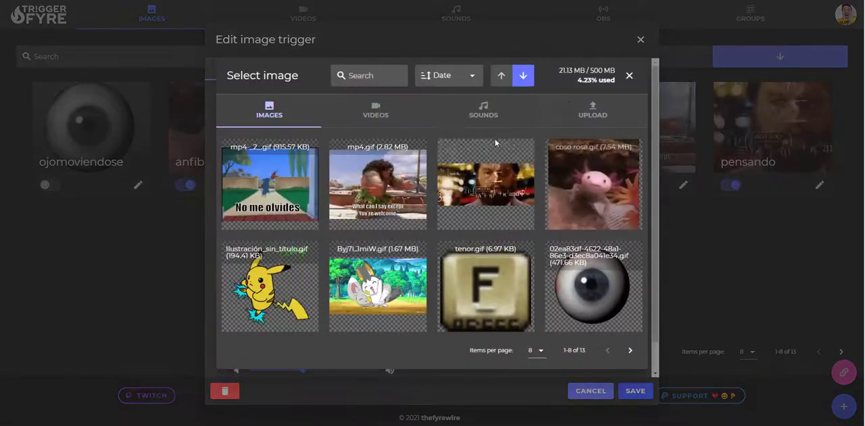
click(594, 109)
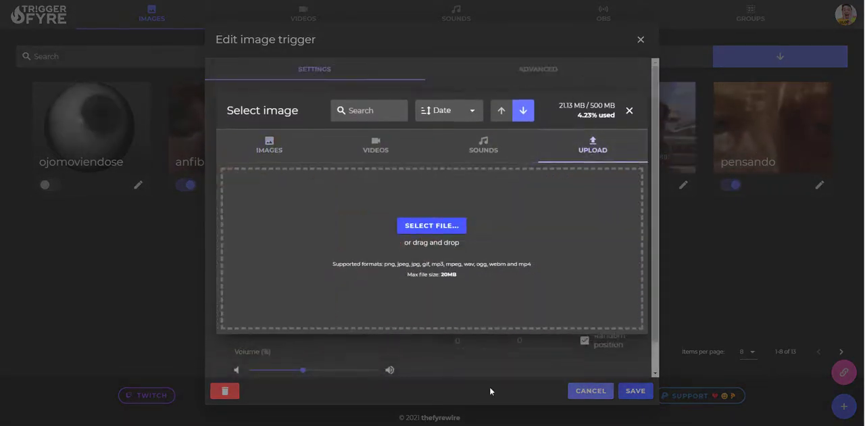
click(377, 143)
click(585, 169)
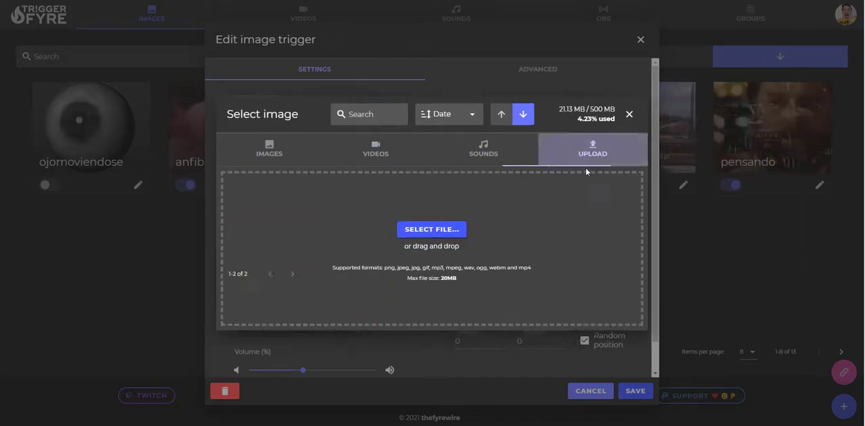
click(480, 148)
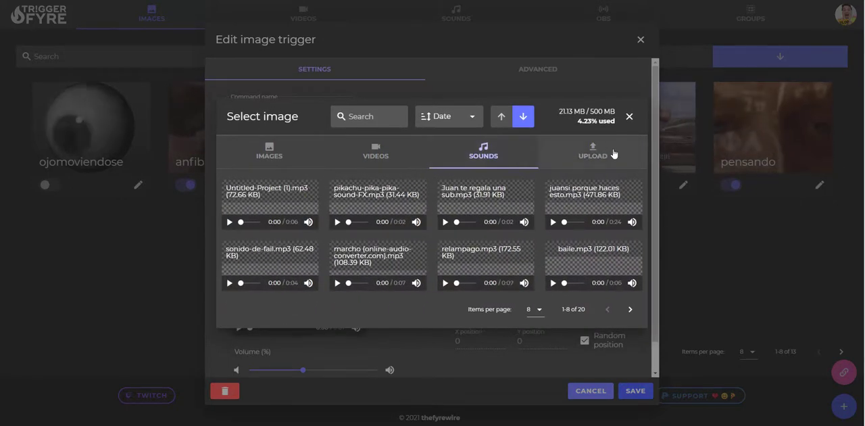
click(551, 75)
scroll(605, 223, down, 1)
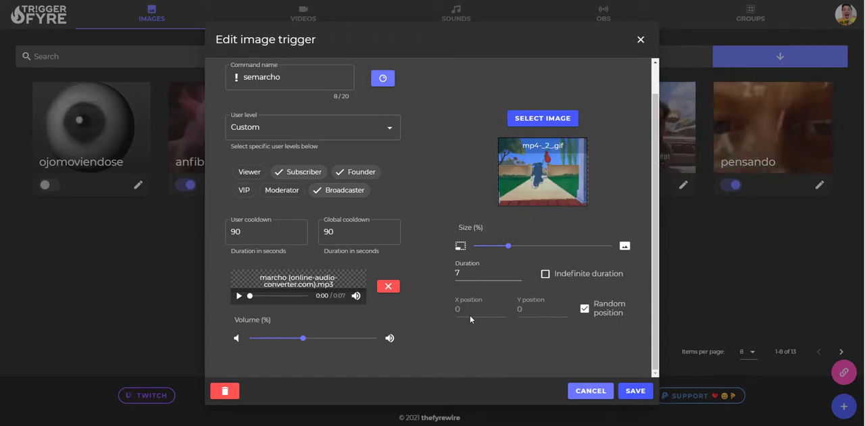
click(603, 386)
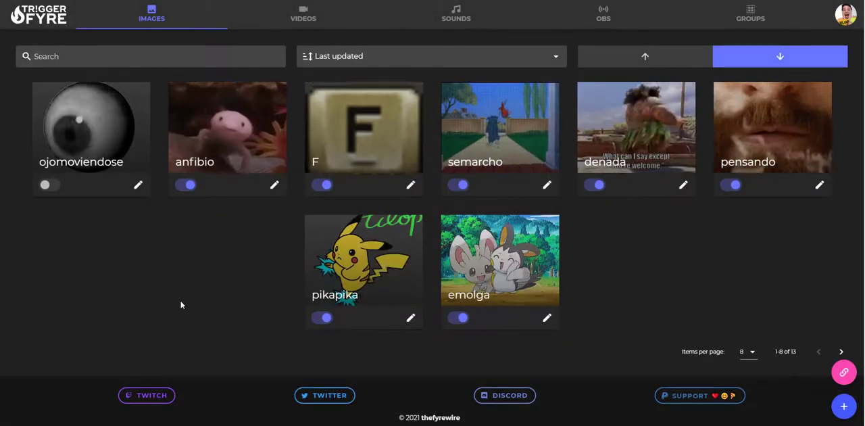
Step: Check the video triggers section and the settings of the kbreada sound trigger, leaving it without saving
click(309, 18)
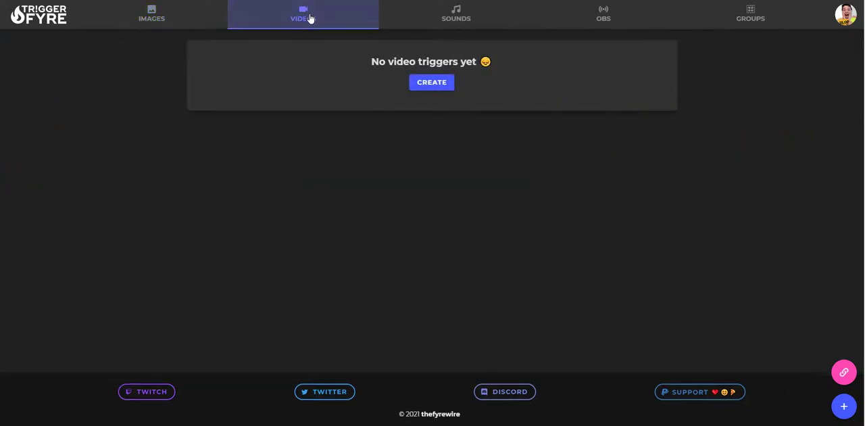
click(170, 18)
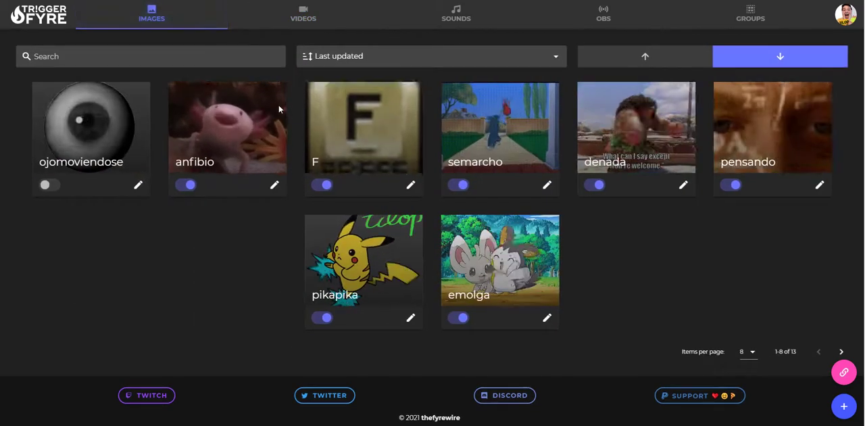
click(466, 22)
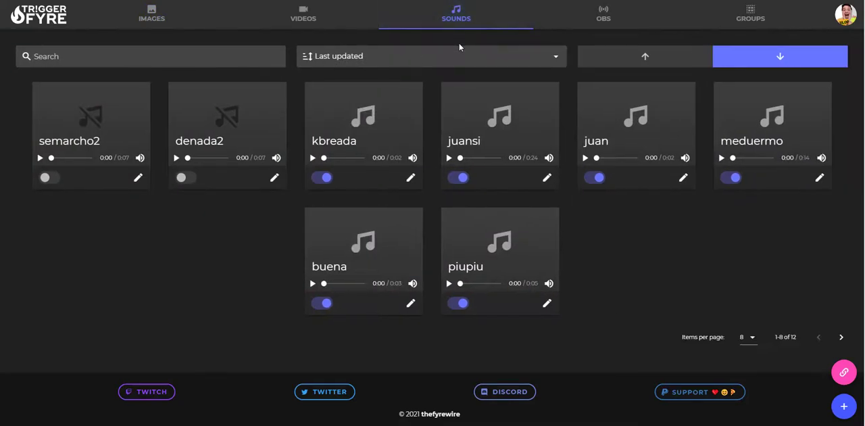
click(410, 177)
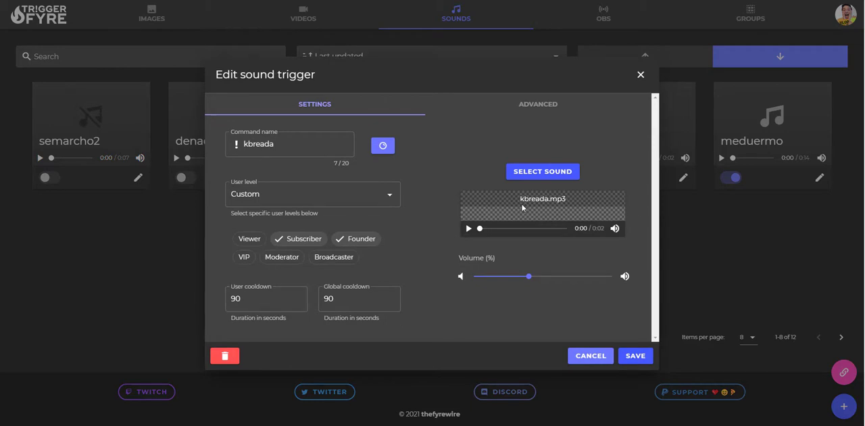
click(582, 358)
Step: Start a new OBS trigger and link it to a Twitch reward named "te" with Allow command enabled
click(608, 21)
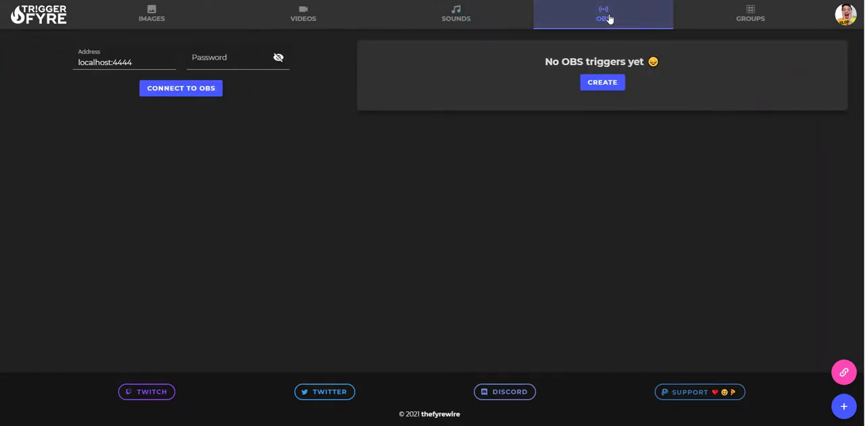
click(602, 84)
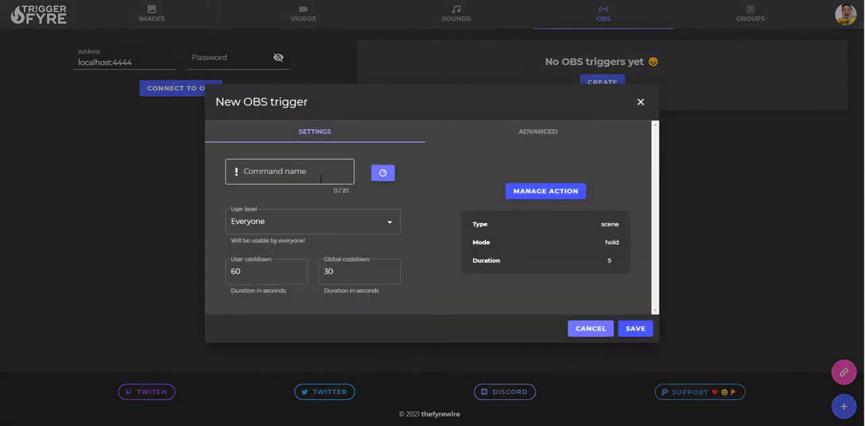
click(383, 173)
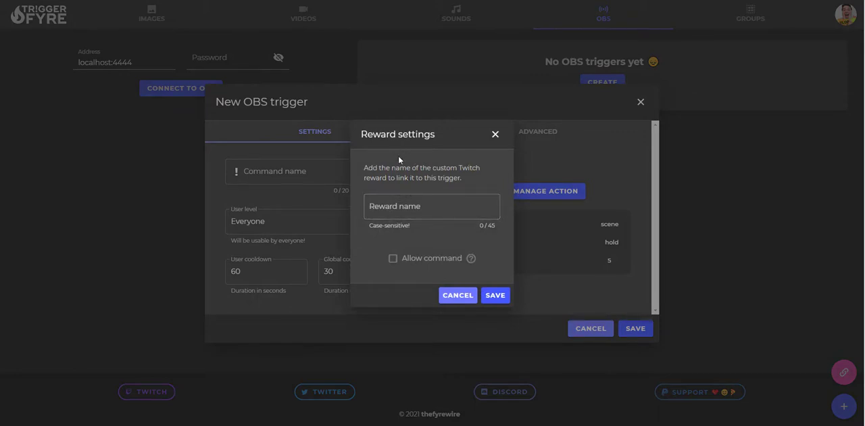
click(406, 211)
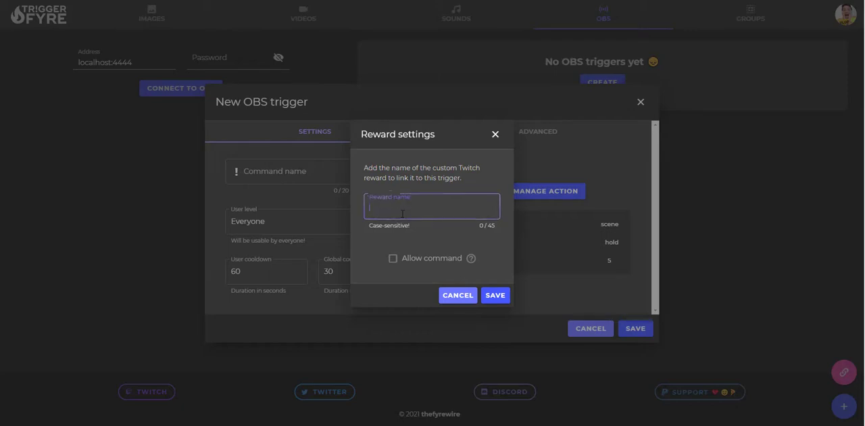
click(392, 260)
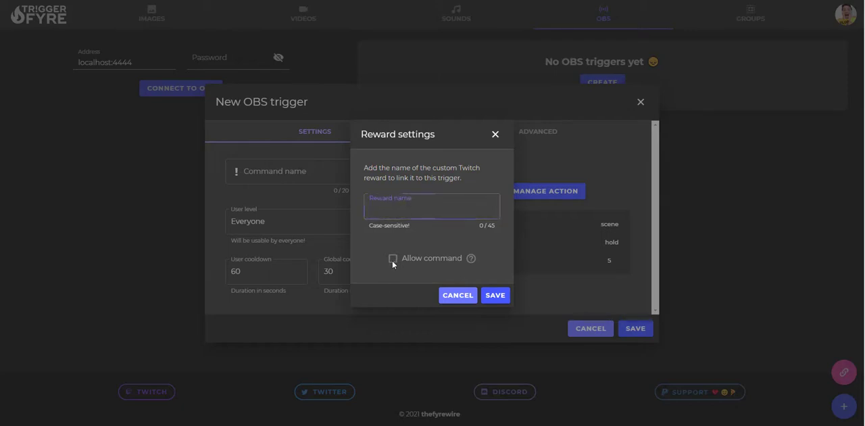
click(400, 217)
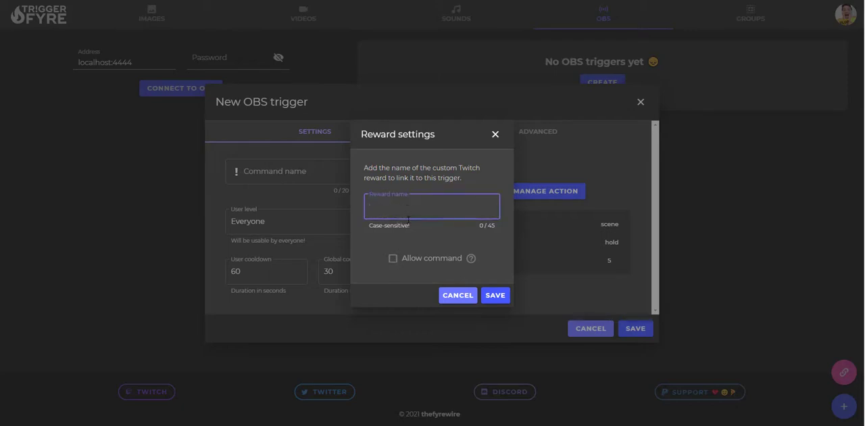
text(te)
click(393, 260)
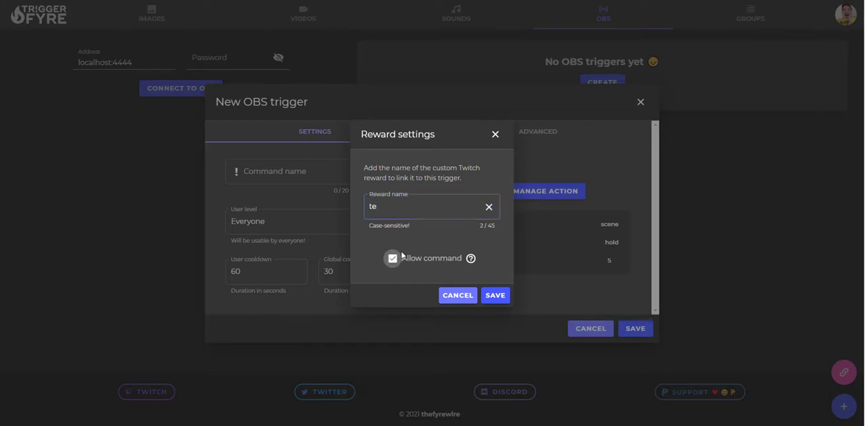
click(494, 295)
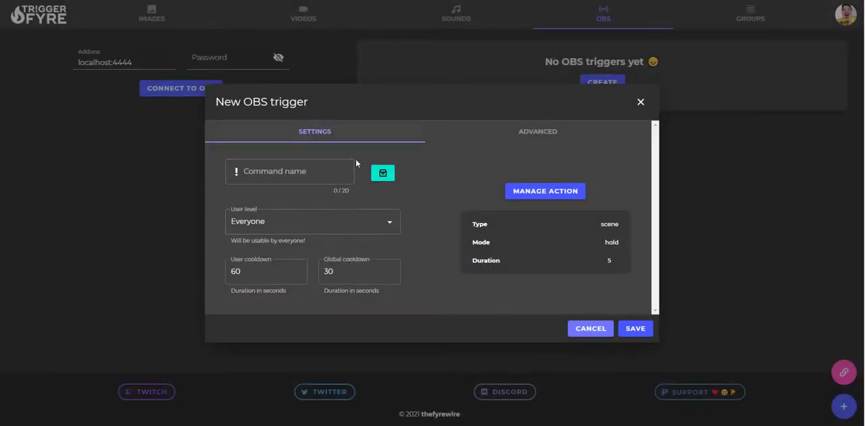
Step: Disable Allow command in the new OBS trigger's reward settings and save them
click(384, 174)
click(392, 258)
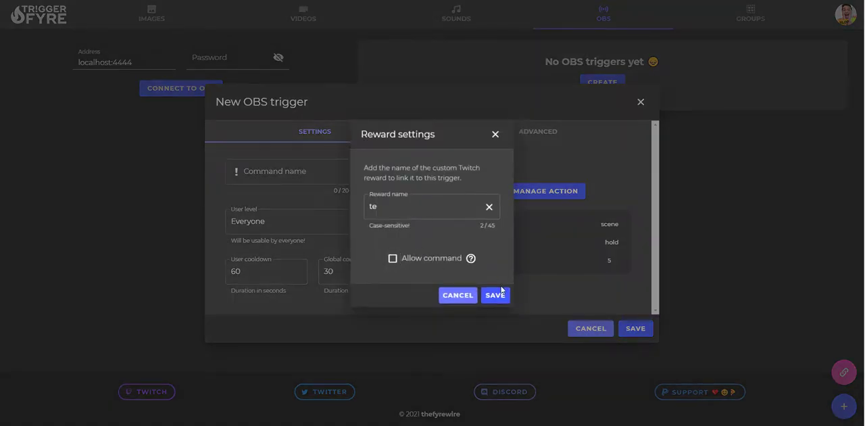
click(495, 295)
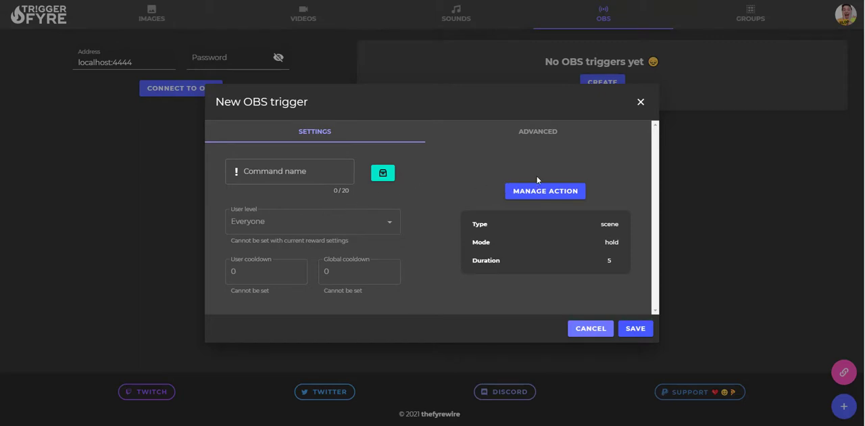
Step: Check the scene action settings of the new OBS trigger, then discard the trigger without saving
click(517, 192)
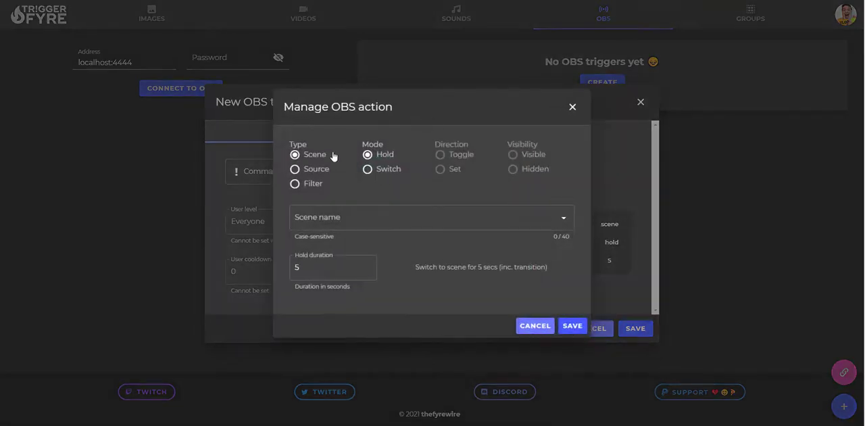
click(325, 218)
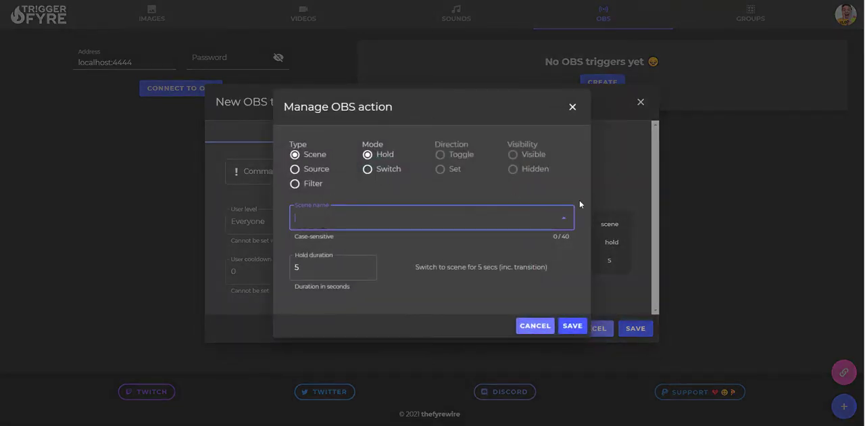
click(573, 107)
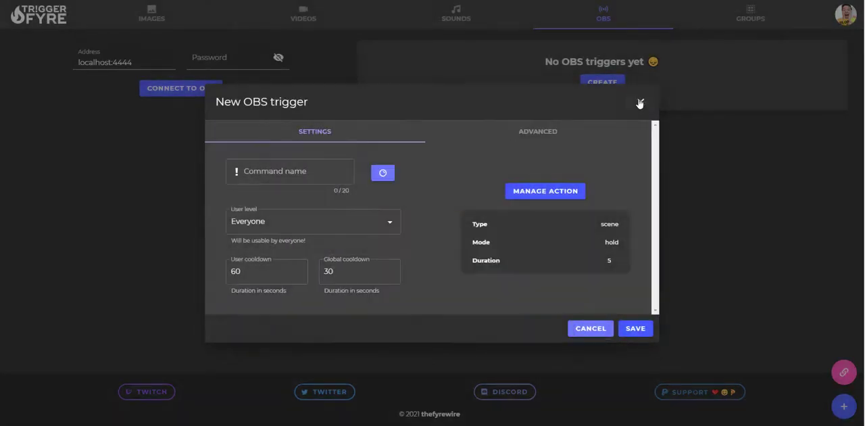
click(641, 102)
Step: Connect Triggerfyre to OBS at localhost:4444 and start a new OBS trigger
click(191, 94)
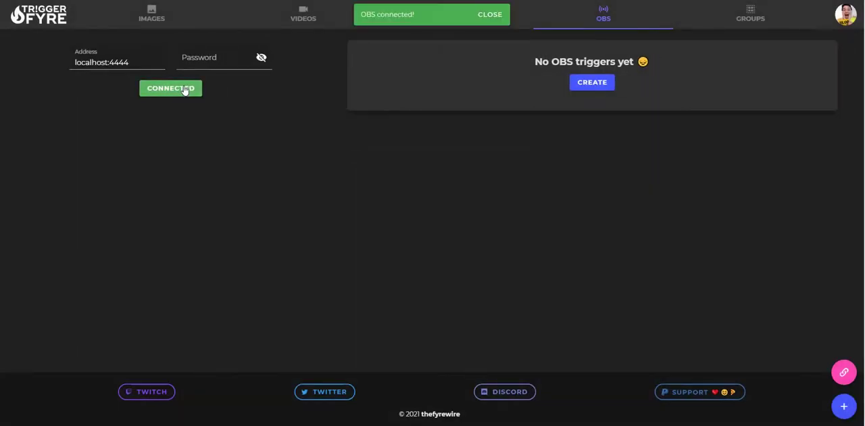
click(592, 82)
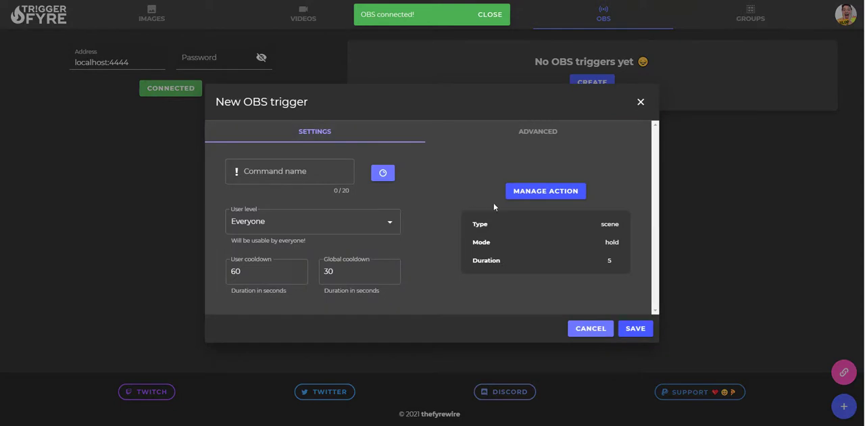
Step: Set the new OBS trigger's action to hold the Chatting scene, and save the action
click(565, 193)
click(388, 223)
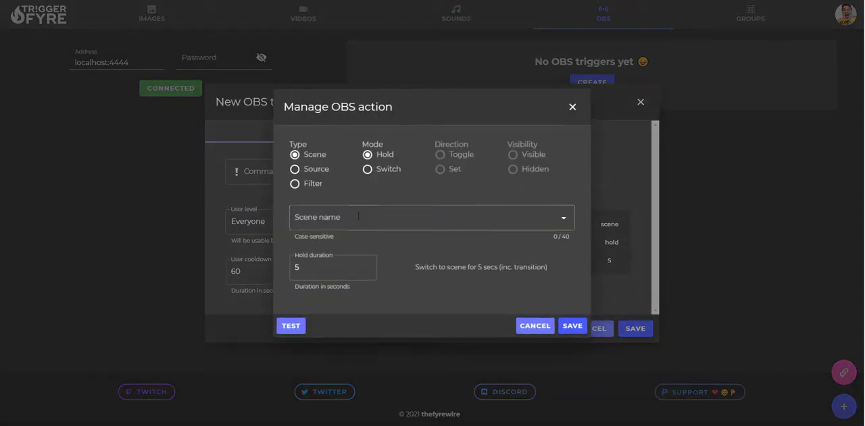
scroll(338, 256, down, 5)
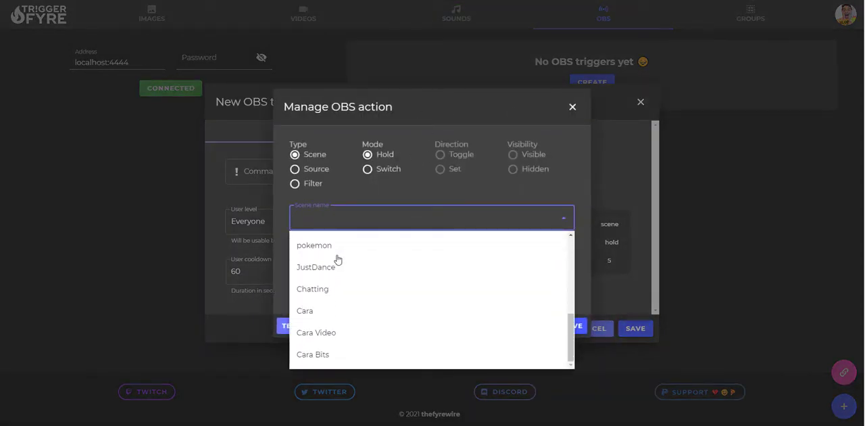
click(325, 291)
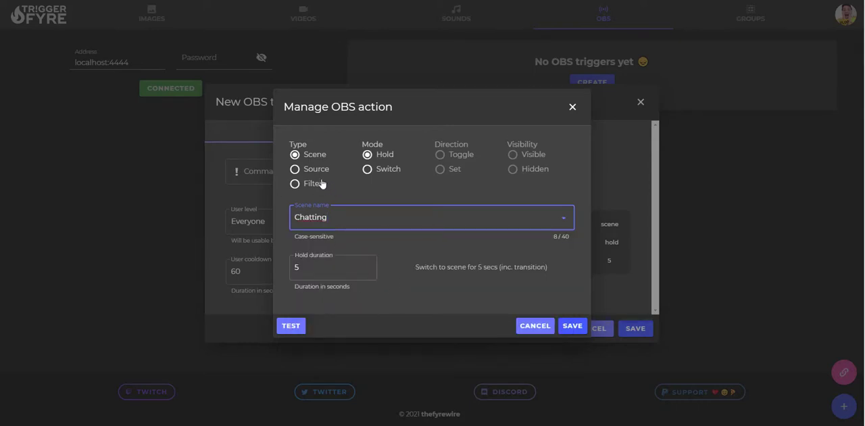
click(575, 326)
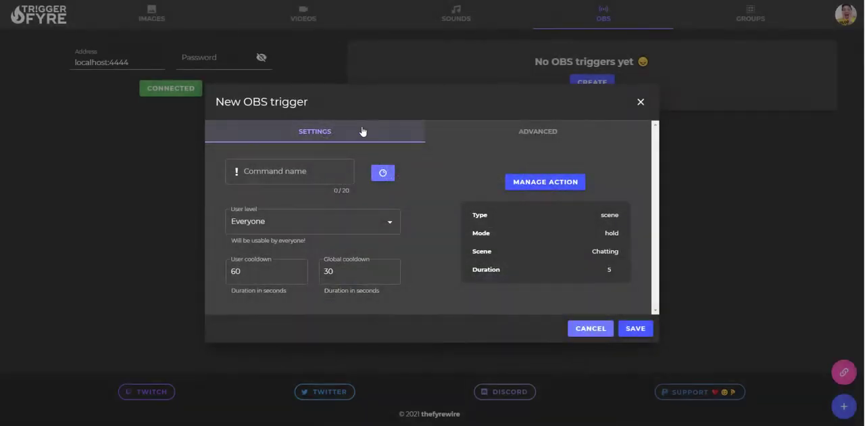
Step: Try the reward name "test" in the OBS trigger's reward settings, then cancel them and leave the trigger without saving
click(382, 173)
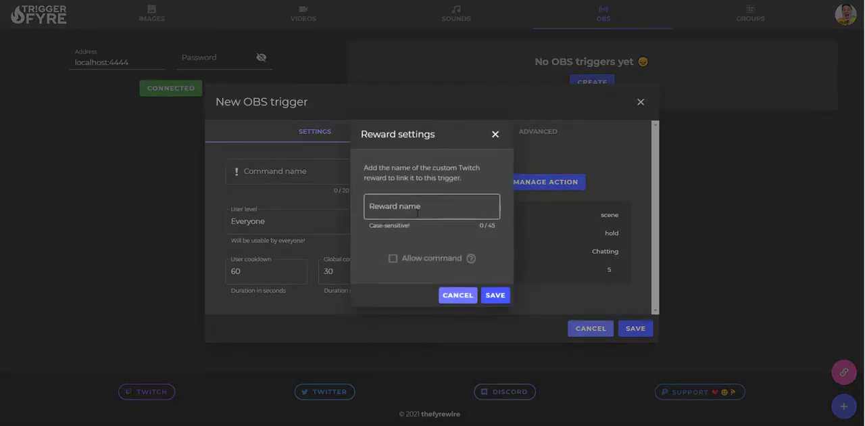
click(416, 211)
text(tre)
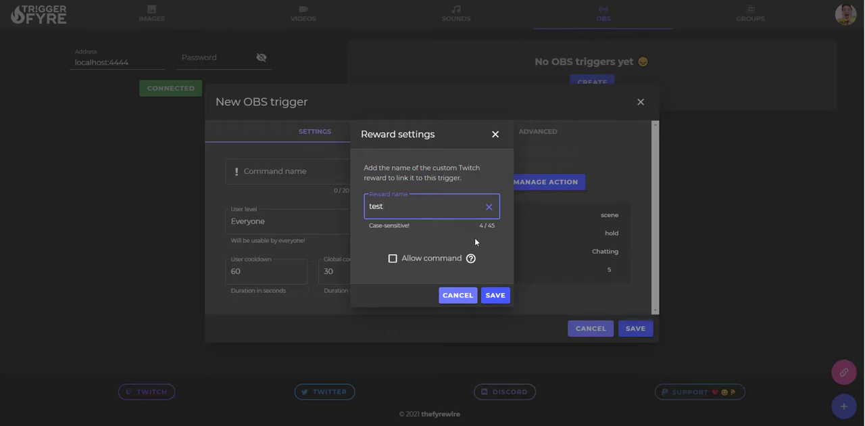
click(457, 295)
click(641, 102)
Step: Open the test3 group trigger for editing and check its reward settings without changing them
click(750, 16)
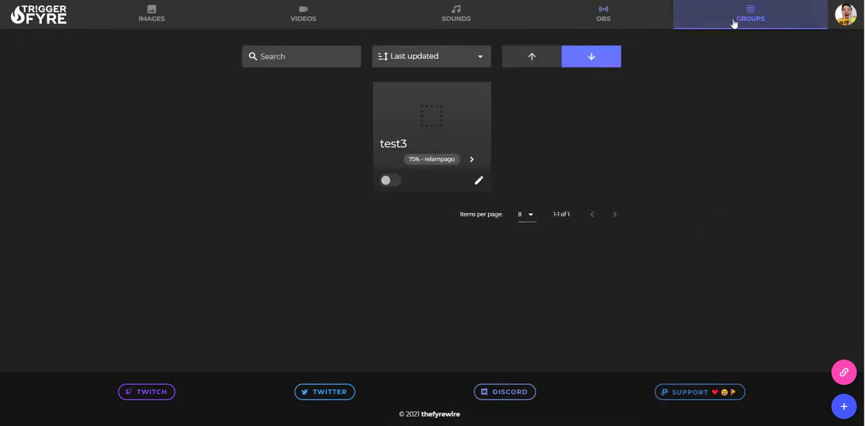
click(479, 181)
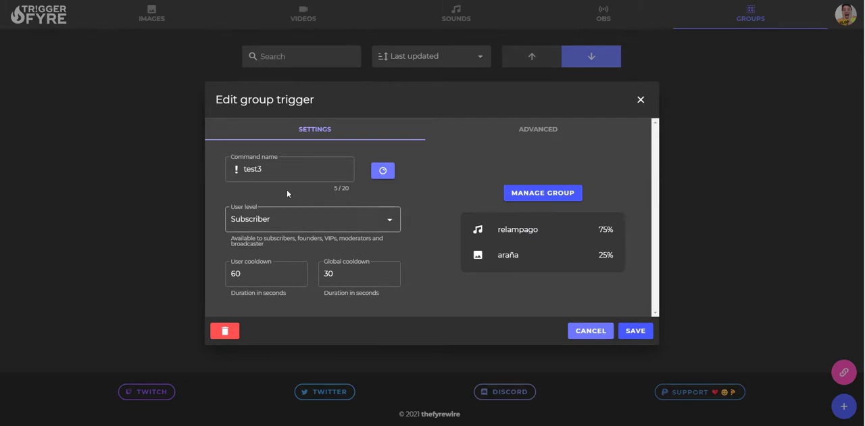
click(372, 178)
click(500, 136)
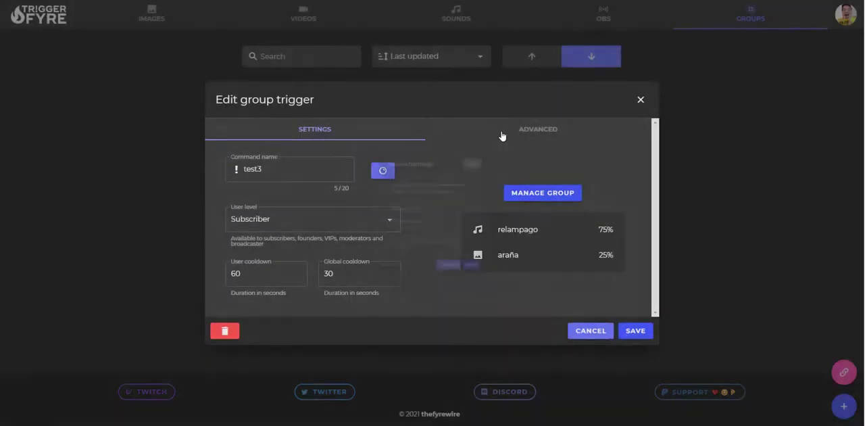
Step: Try adding denada2 as a third trigger in the test3 group, then cancel the group changes
click(559, 197)
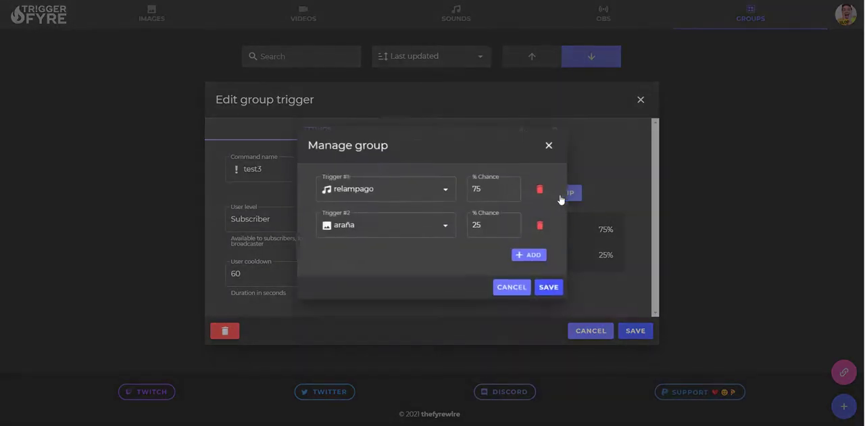
click(520, 254)
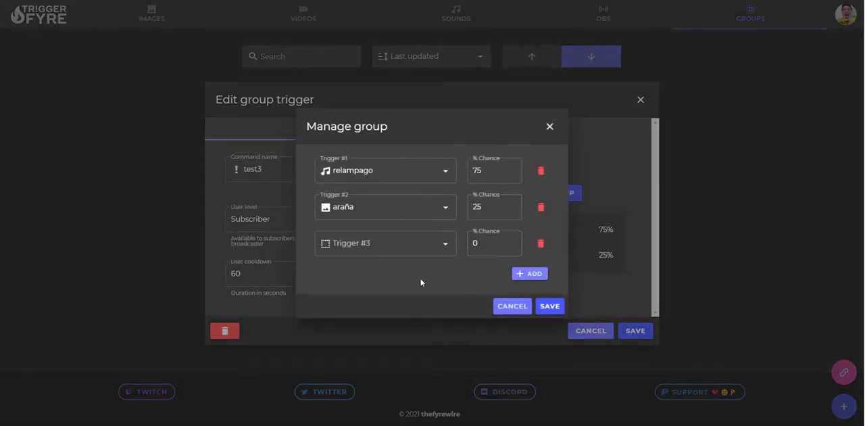
click(437, 244)
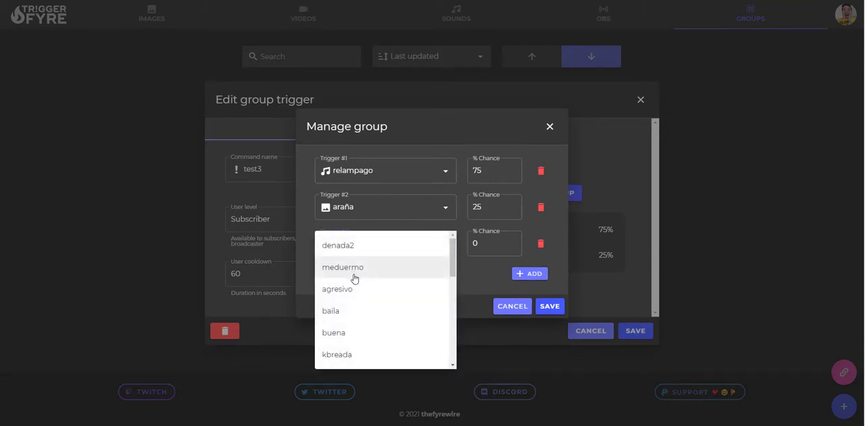
click(351, 246)
click(513, 306)
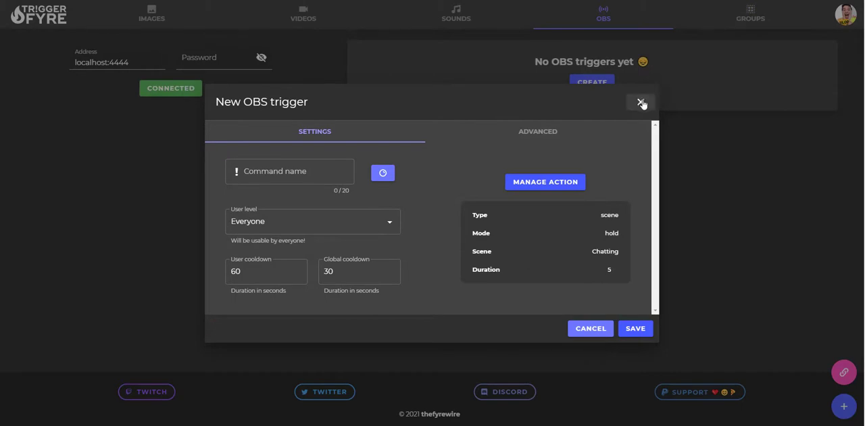
Step: Close the new OBS trigger without saving and copy the Triggerfyre overlay link
click(641, 100)
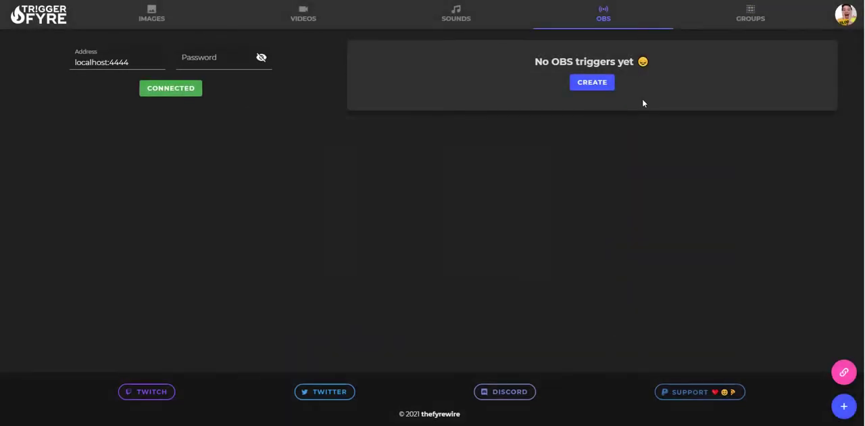
click(842, 373)
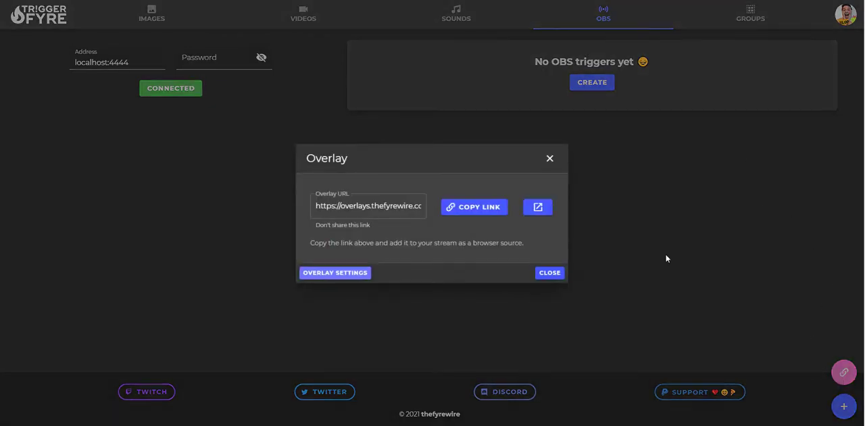
click(474, 211)
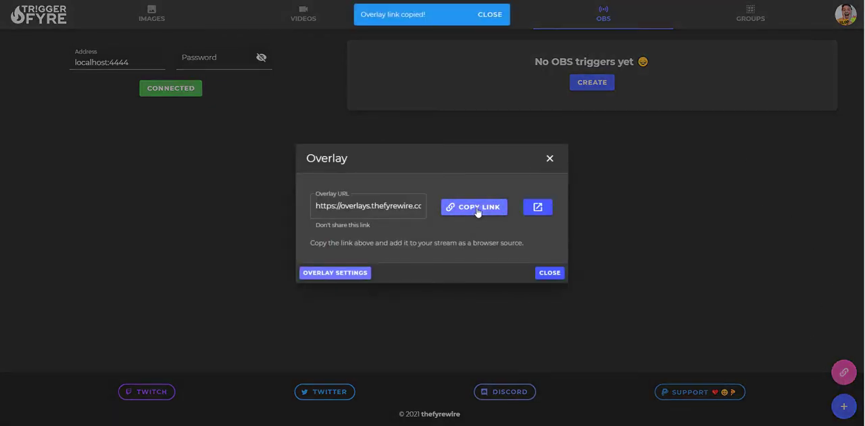
click(548, 160)
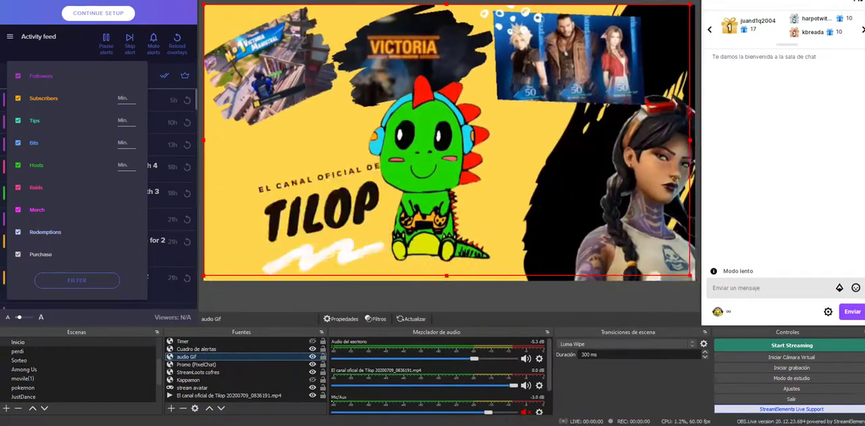
Step: Switch to OBS and add a new browser source named triggerfyre to the Inicio scene
click(171, 409)
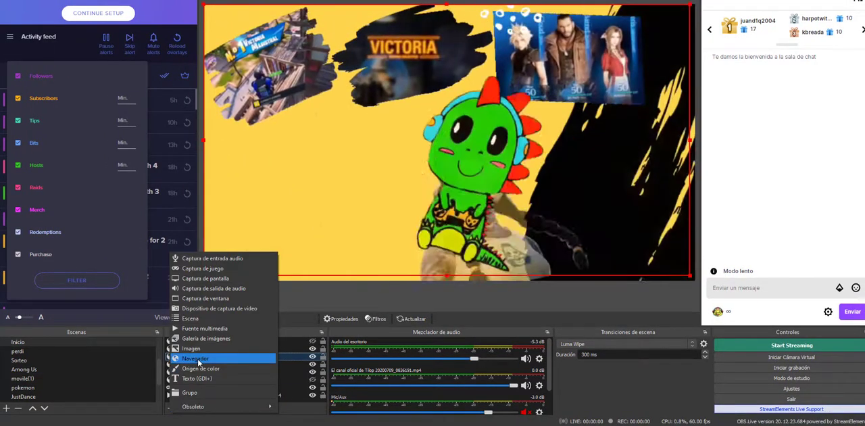
click(198, 362)
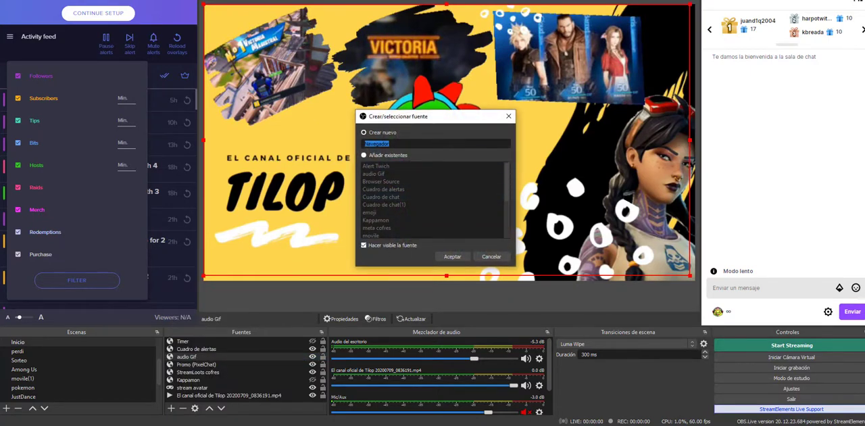
text(triggerfyre)
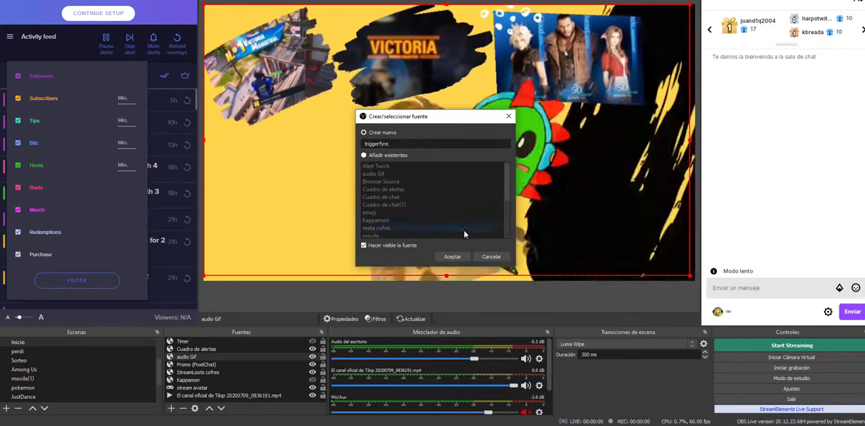
click(453, 256)
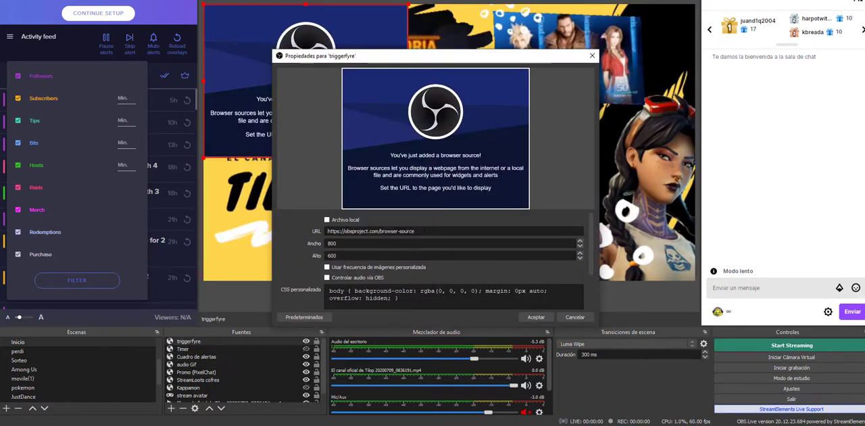
Step: Clear the default URL of the triggerfyre browser source, review its remaining properties and accept them
triple_click(408, 231)
key(BackSpace)
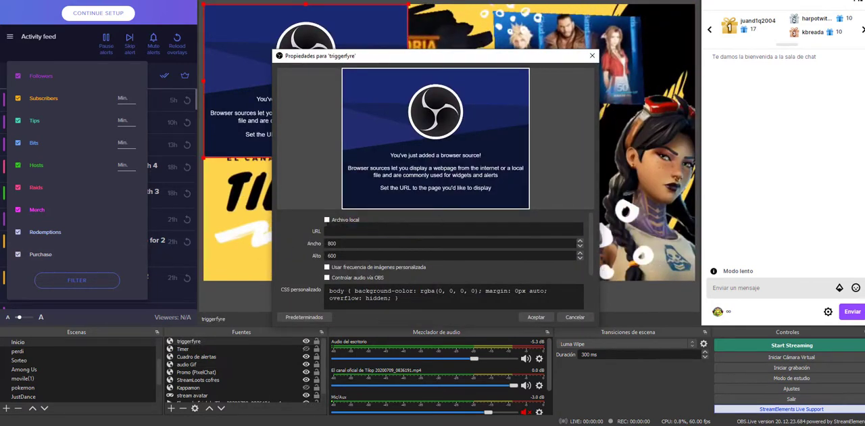
scroll(361, 277, down, 1)
scroll(382, 264, up, 1)
click(536, 317)
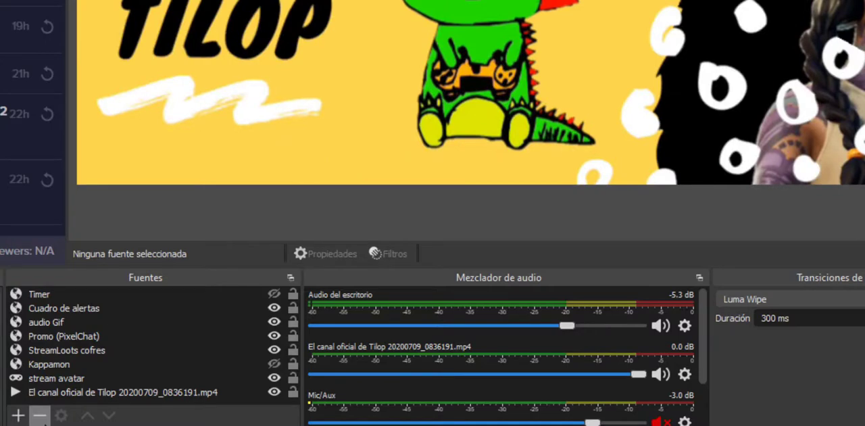
Step: Open the properties of the audio Gif source and check its visibility and browser refresh options
click(85, 322)
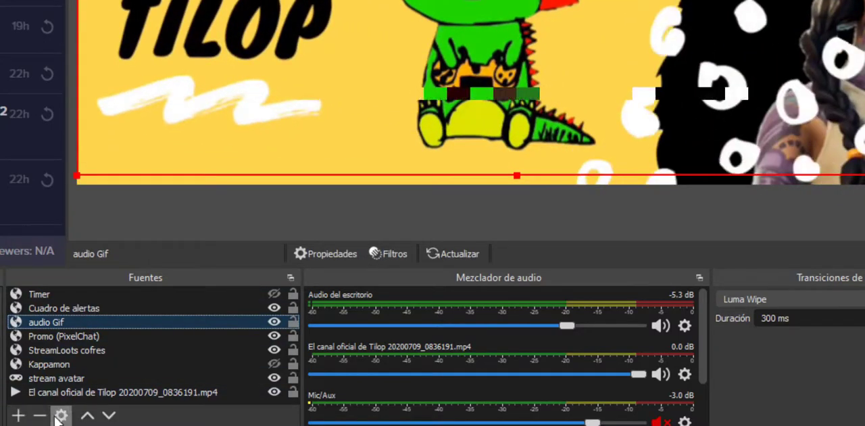
click(61, 415)
scroll(459, 158, down, 3)
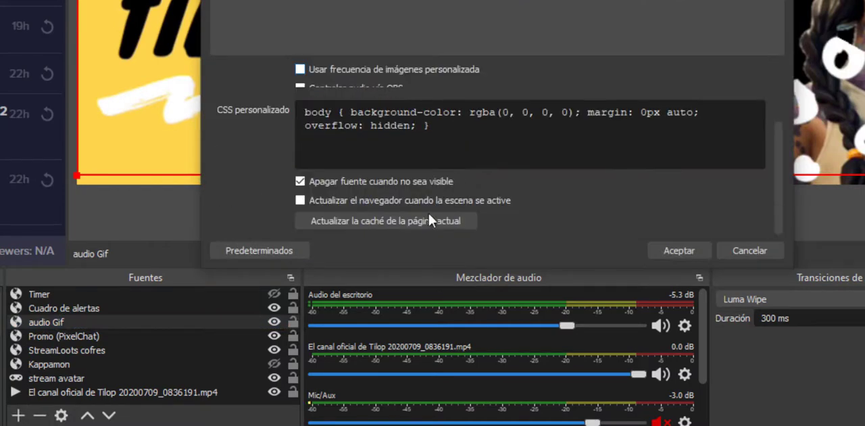